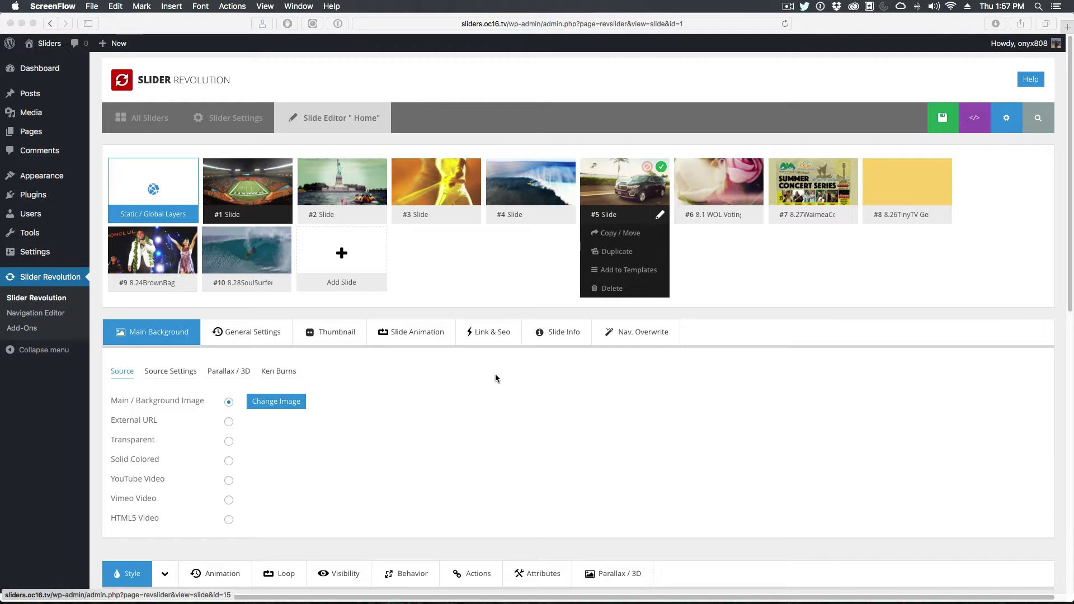
Step: Add a new Text/Html layer to the stadium slide
scroll(495, 378, "down", 10)
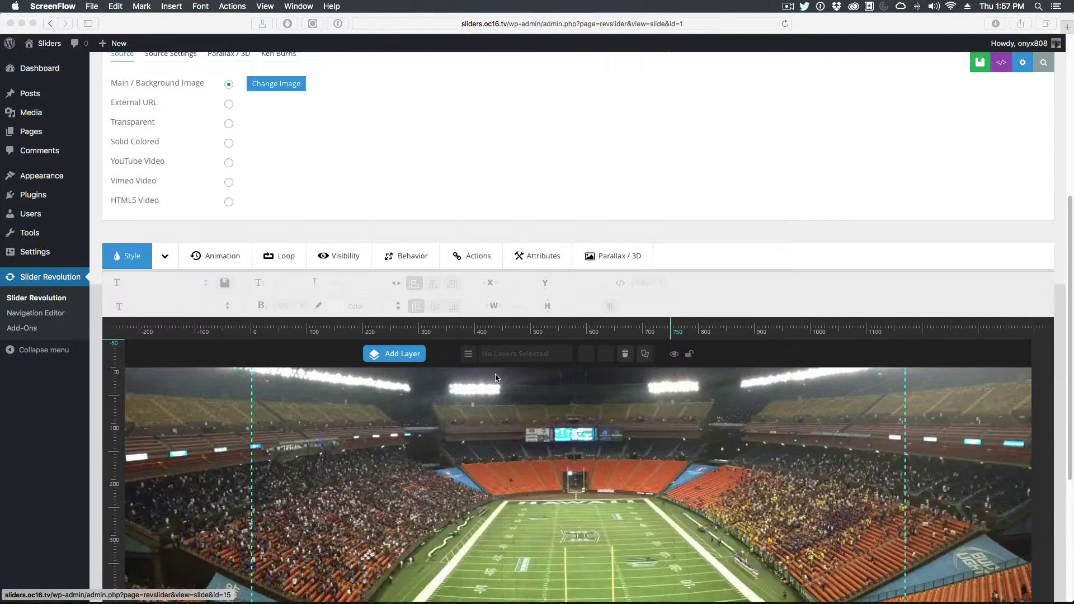
scroll(495, 378, "up", 5)
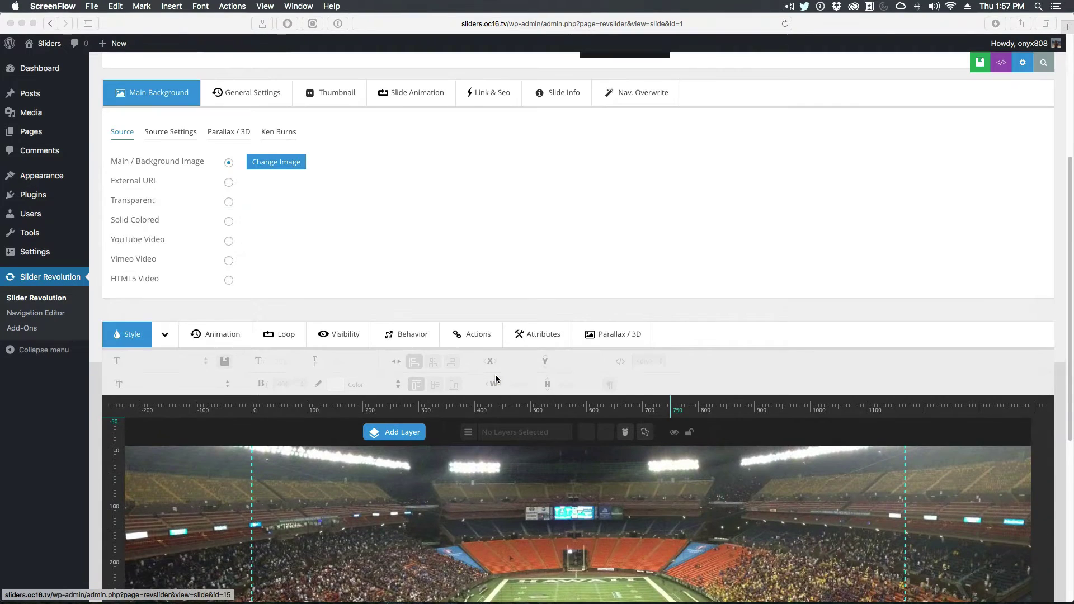
scroll(495, 379, "up", 5)
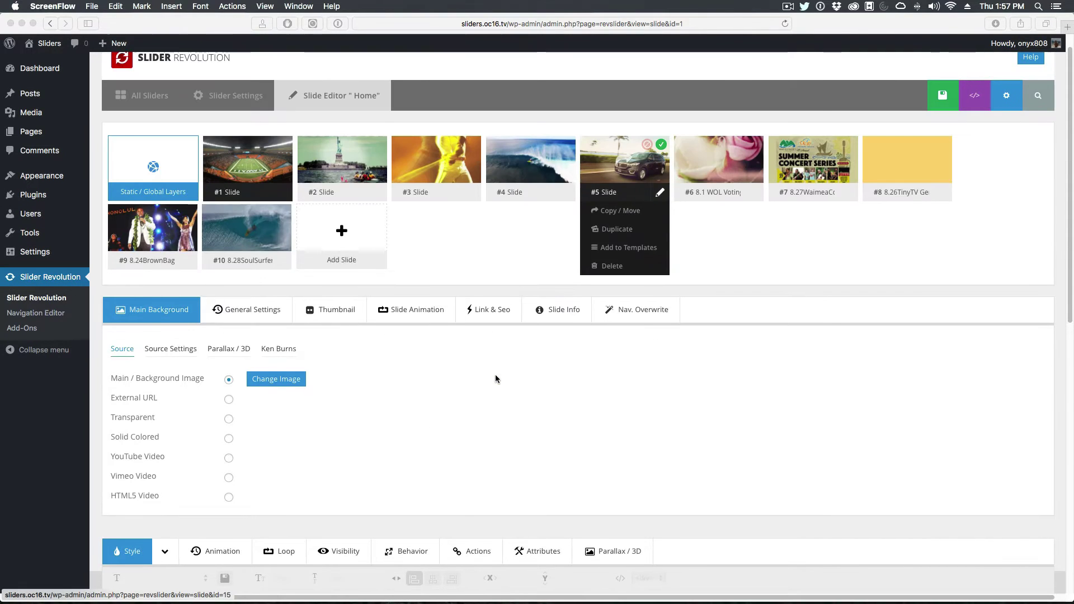
scroll(496, 379, "down", 5)
scroll(495, 378, "down", 5)
scroll(495, 379, "up", 2)
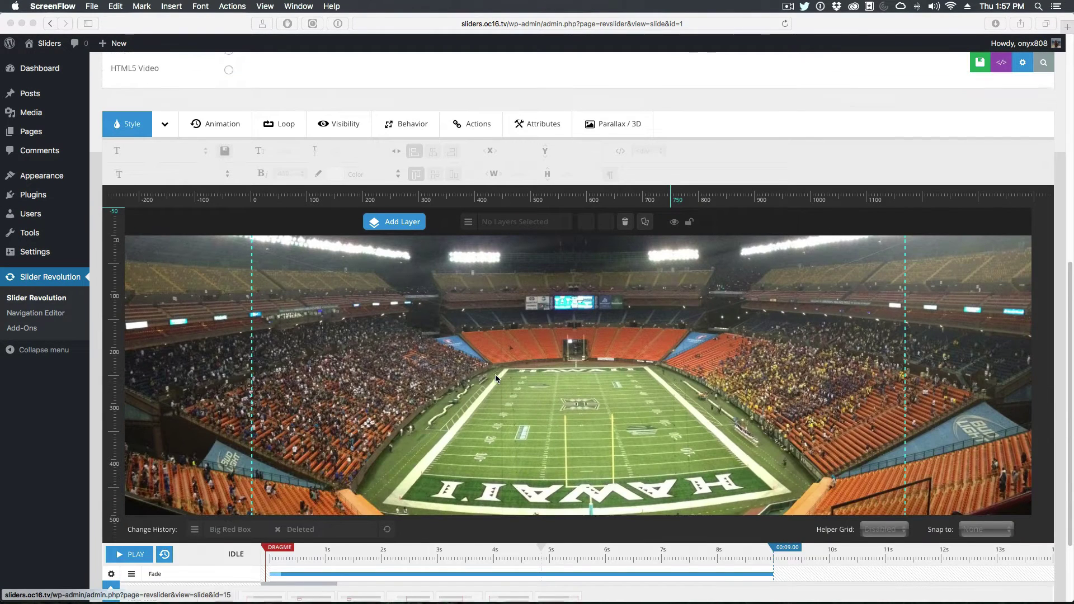
scroll(495, 378, "down", 1)
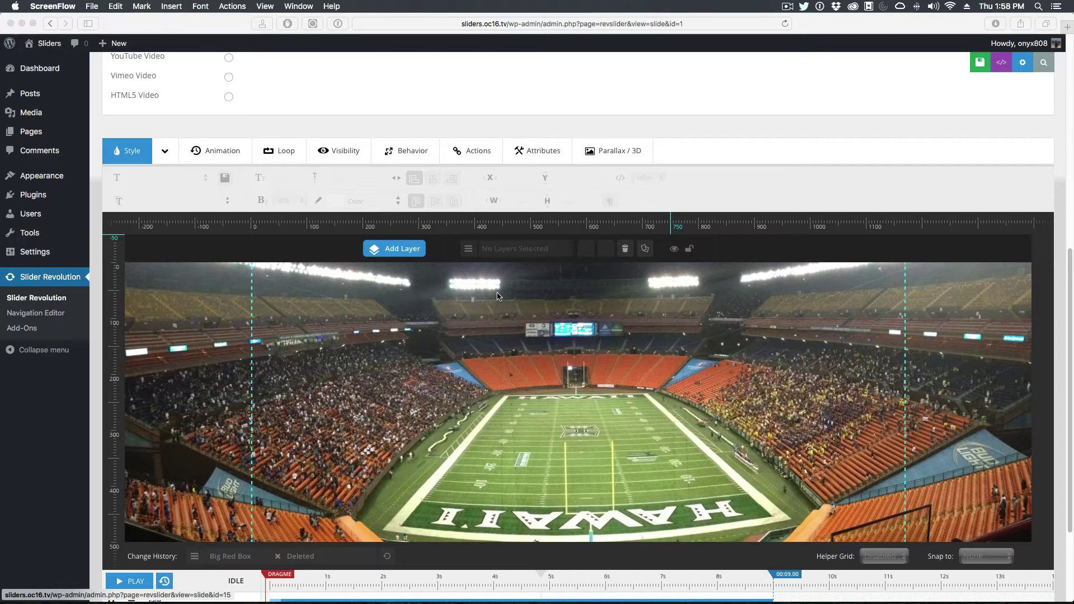
left_click(395, 254)
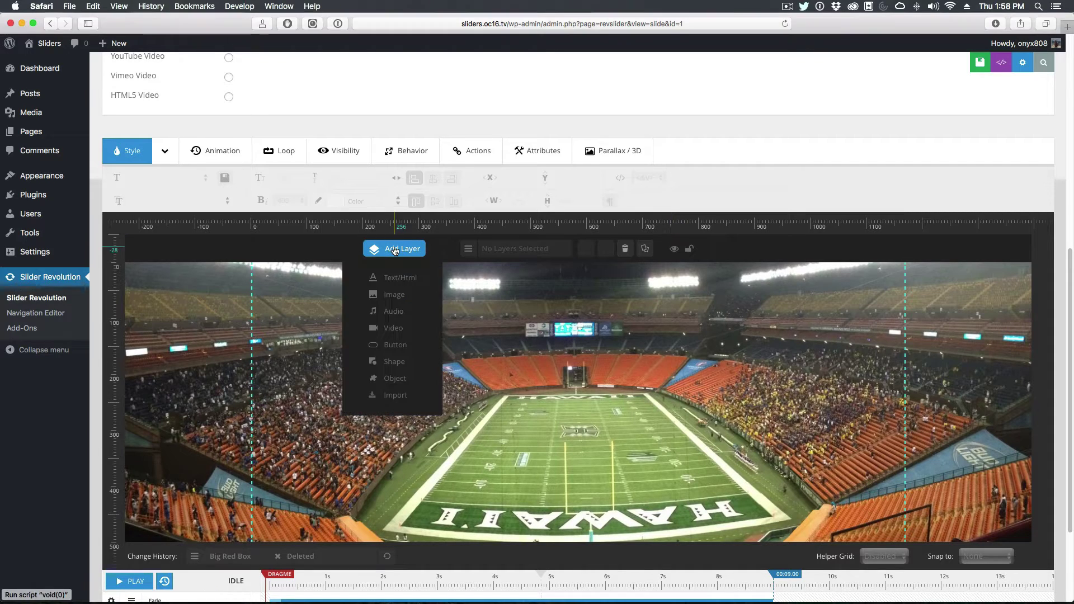
left_click(387, 279)
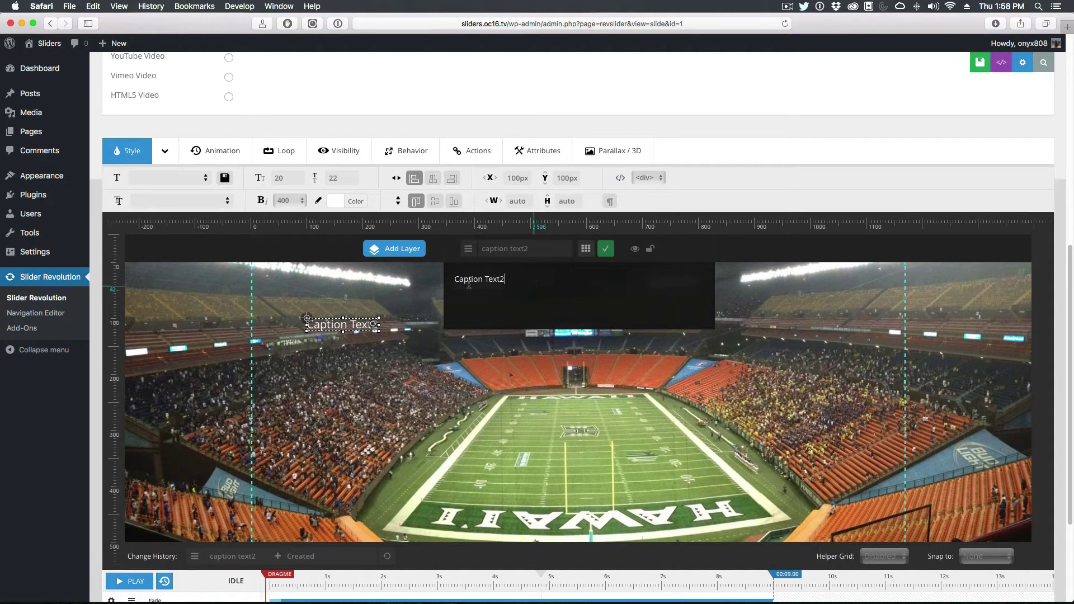
Step: Replace the placeholder caption with 'Big Red See-through Box'
key("super+a")
type("h")
key("BackSpace")
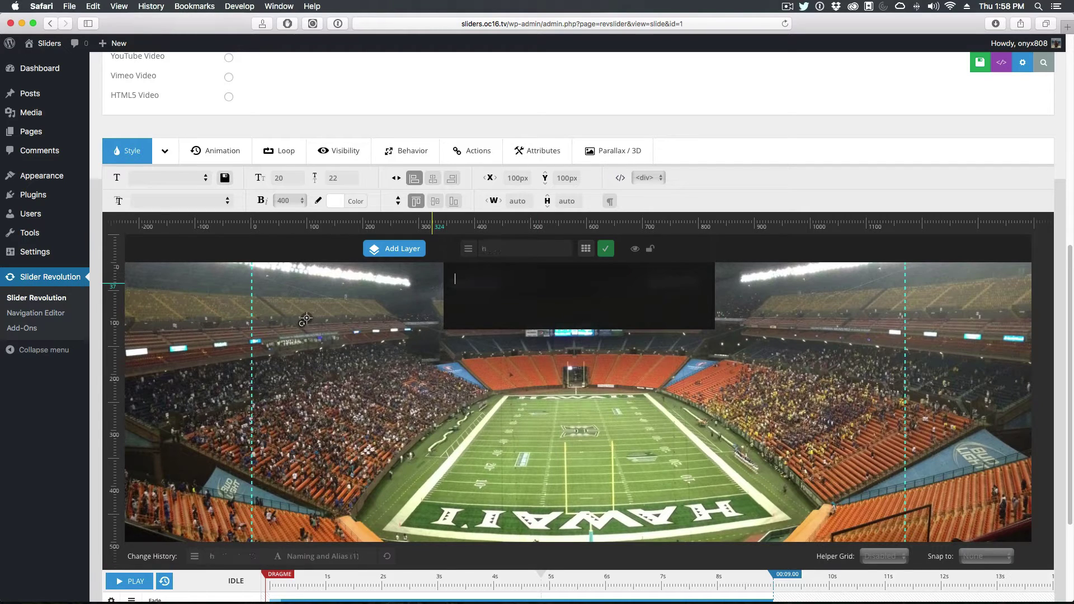
type("big")
key("BackSpace")
key("BackSpace")
key("BackSpace")
key("BackSpace")
type("Big")
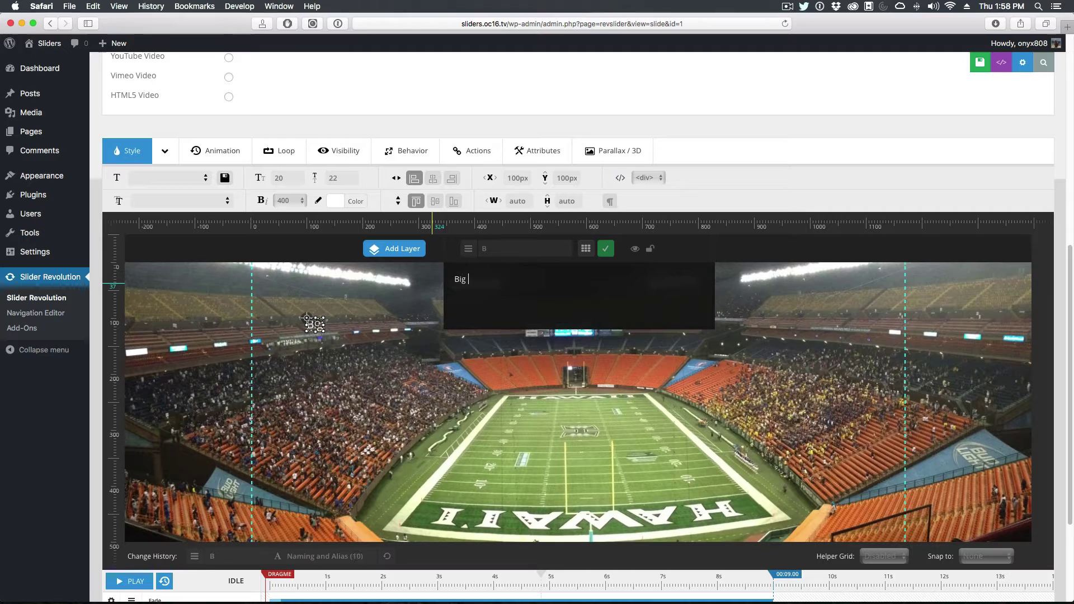
type(" Re")
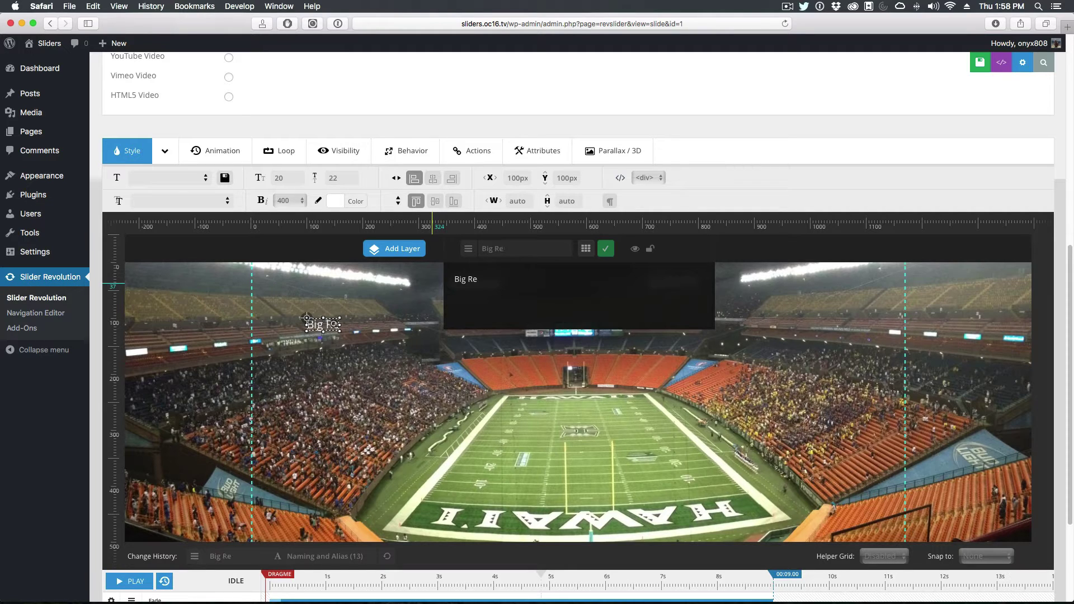
type("d See")
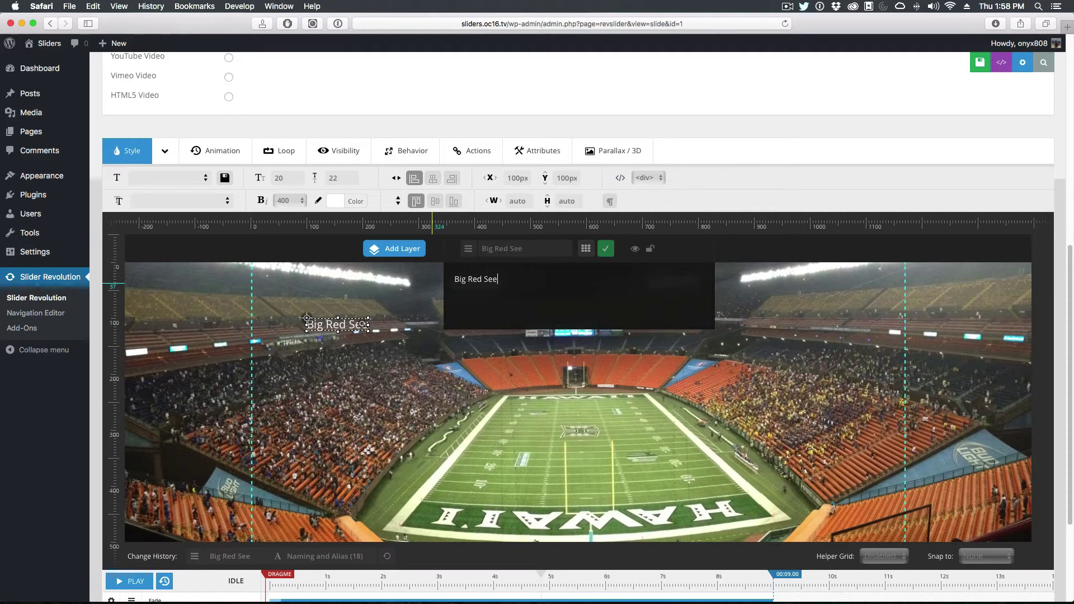
type("-through")
left_click(487, 279)
type("-")
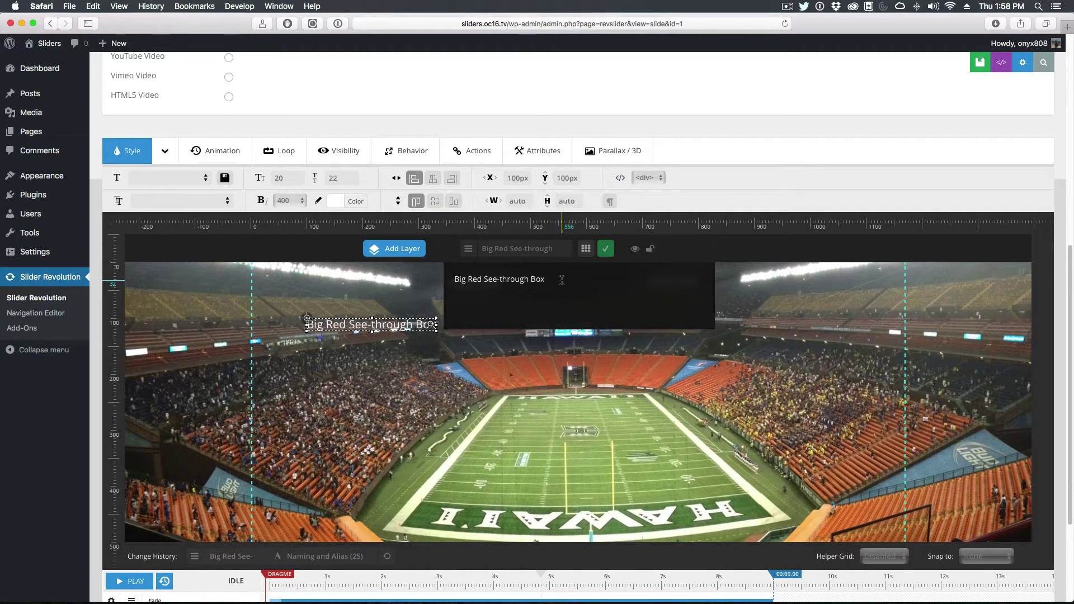
Step: Move the caption toward the middle of the stadium slide
left_click(405, 325)
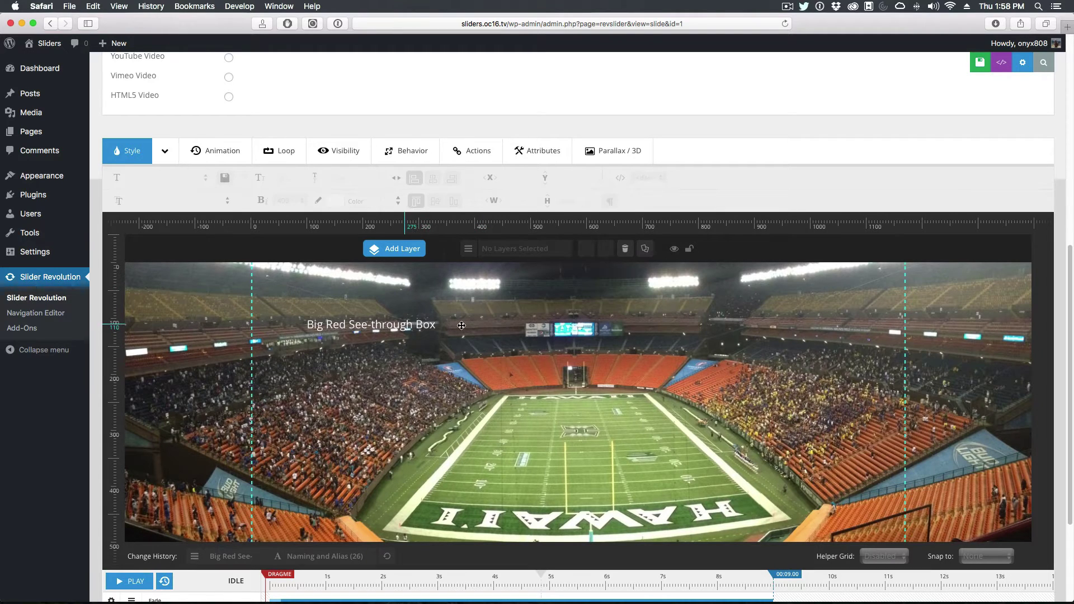
left_click_drag(404, 326, 552, 360)
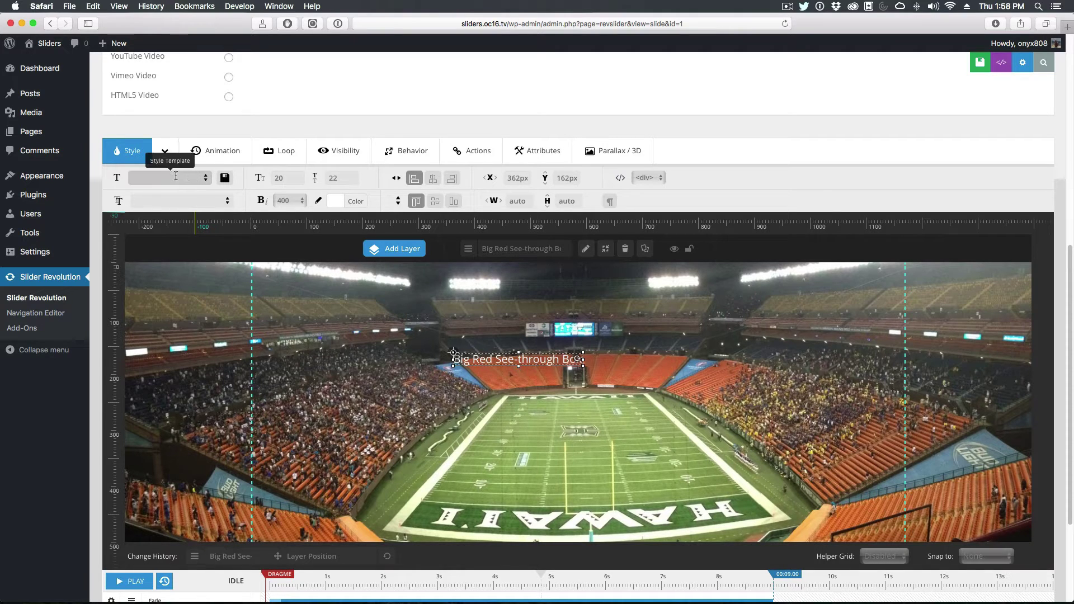
left_click(191, 177)
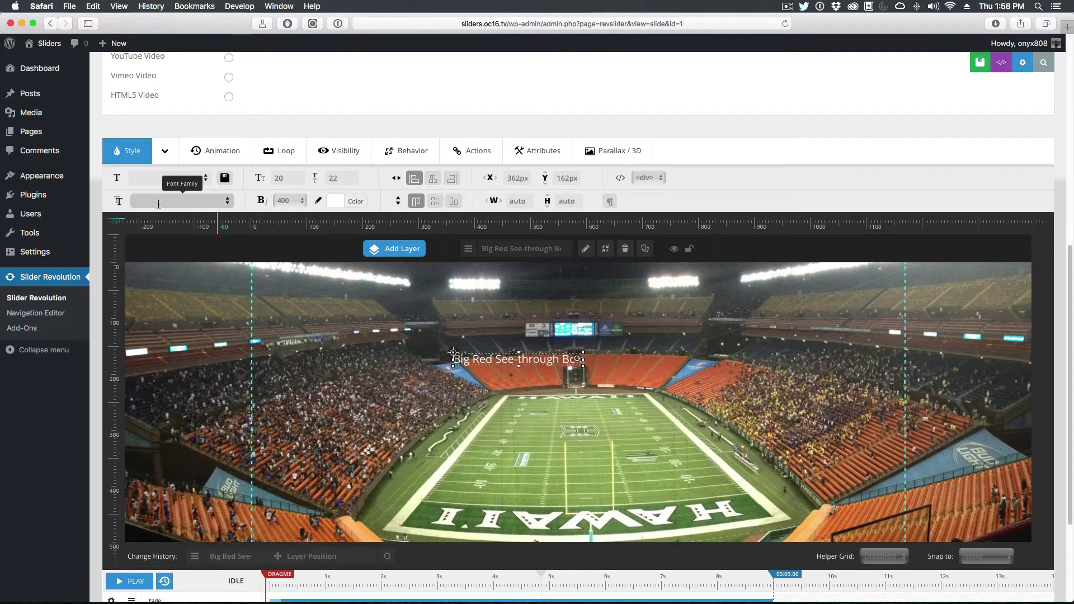
Step: Set the caption font to Palatino Linotype at 48px
left_click(226, 202)
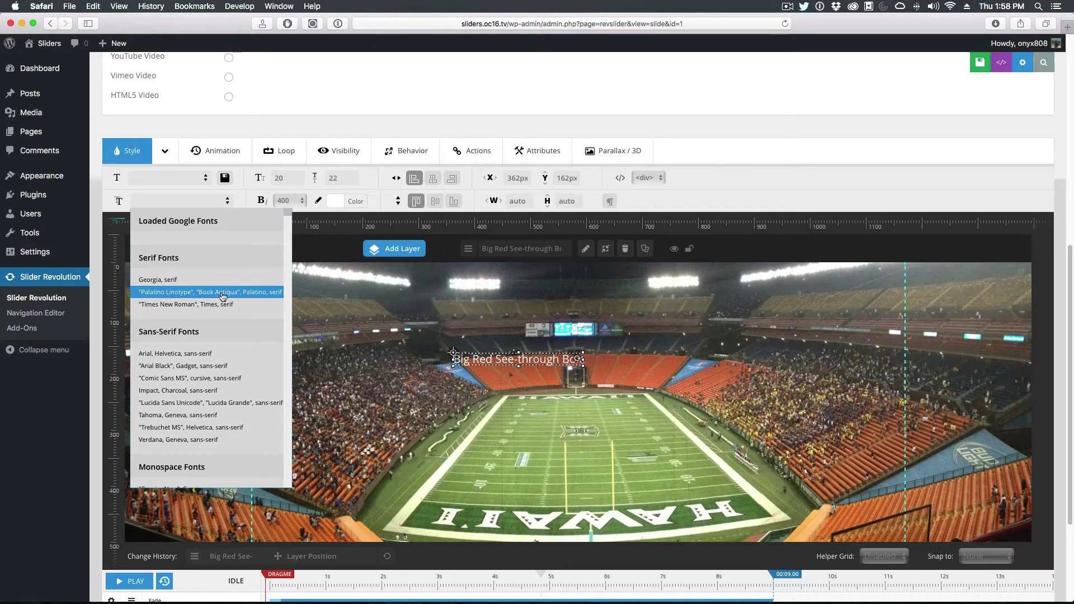
left_click(178, 294)
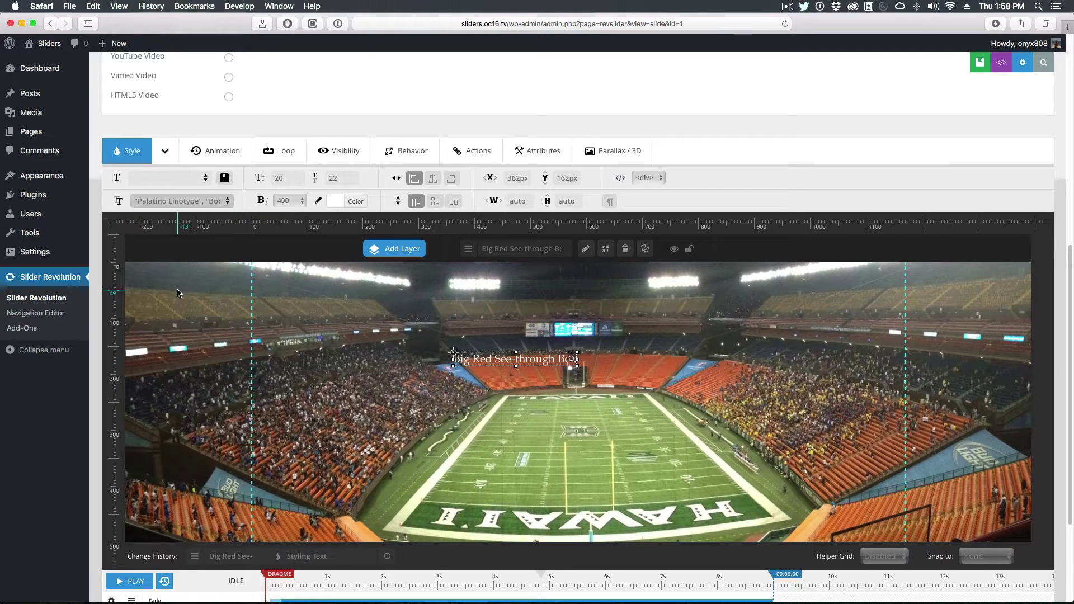
left_click(292, 180)
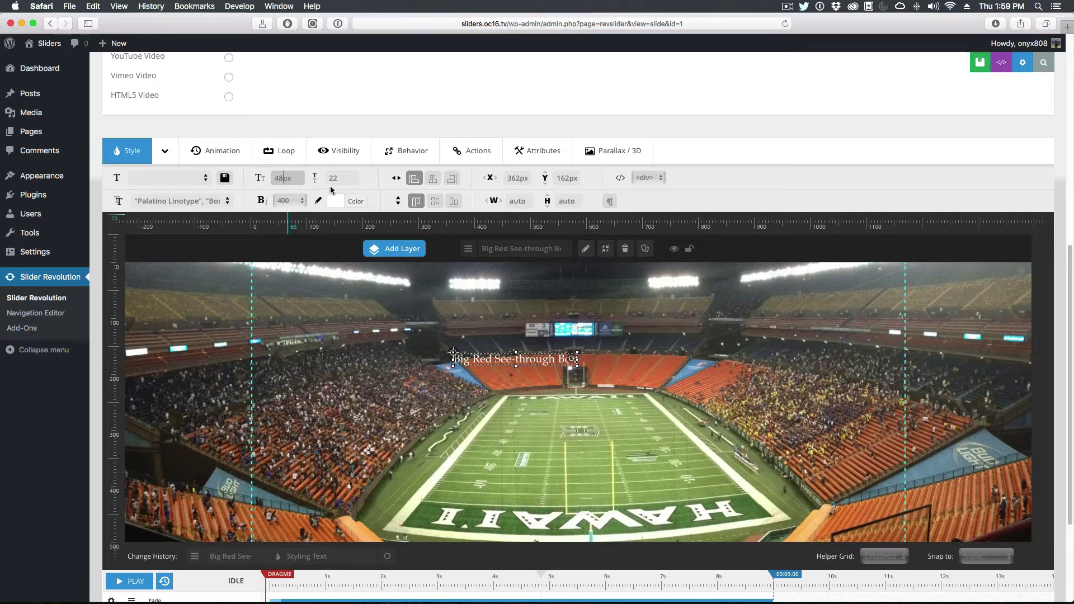
left_click(317, 191)
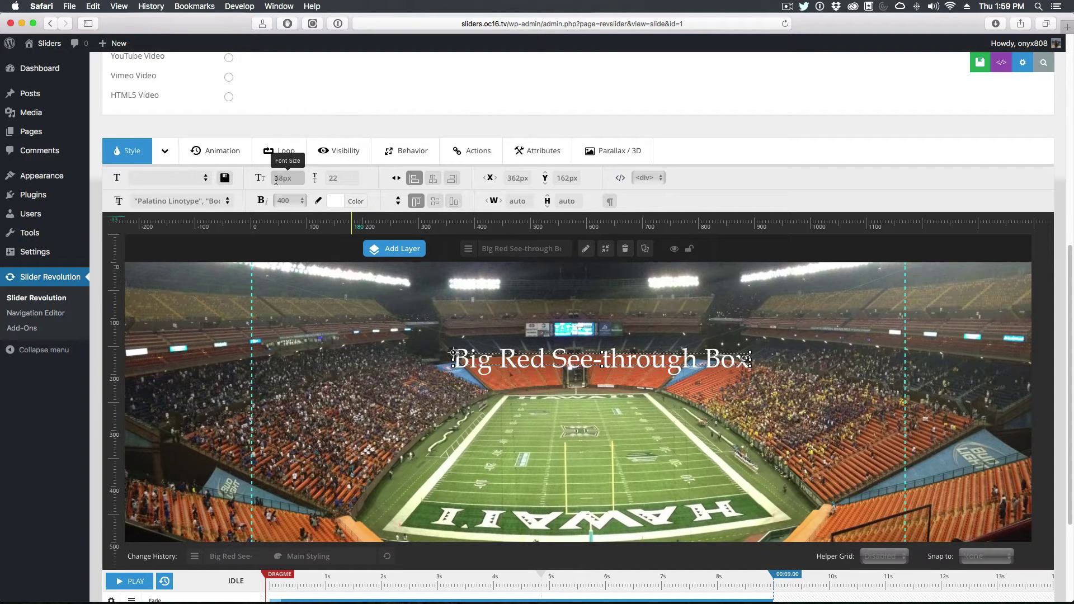
Step: Set the caption's line height to 48px
left_click(329, 178)
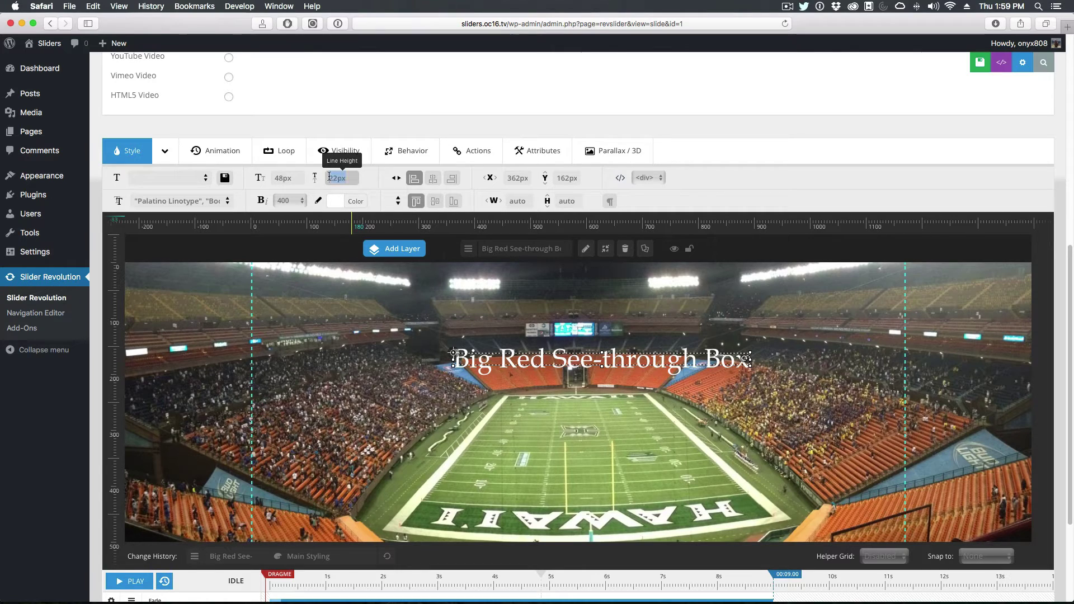
type("48")
left_click(282, 177)
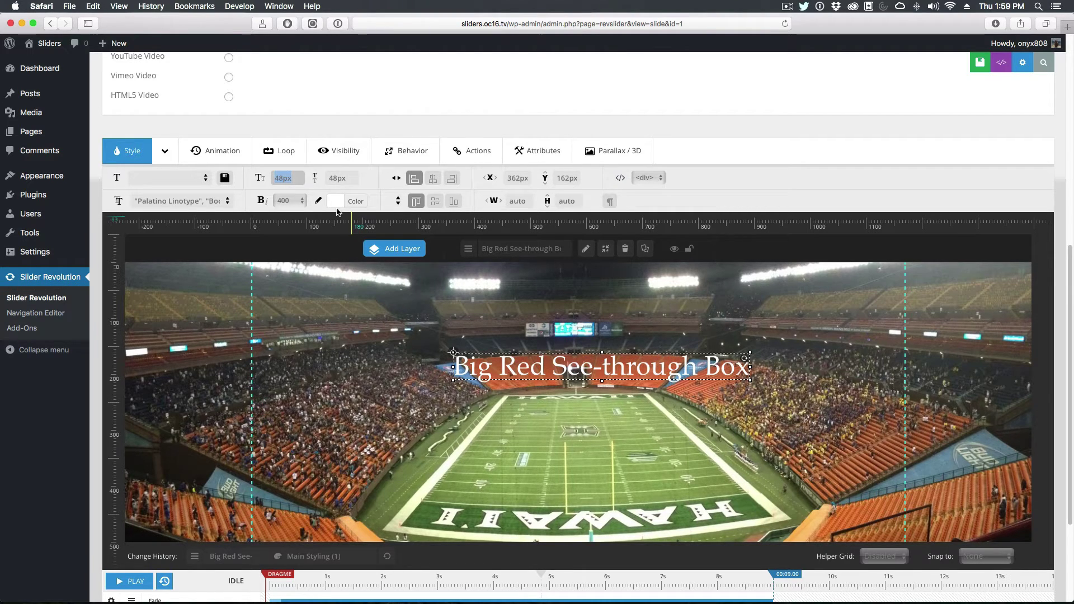
Step: Make the caption weight 900 and move it down-left to 260px by 224px
left_click(286, 202)
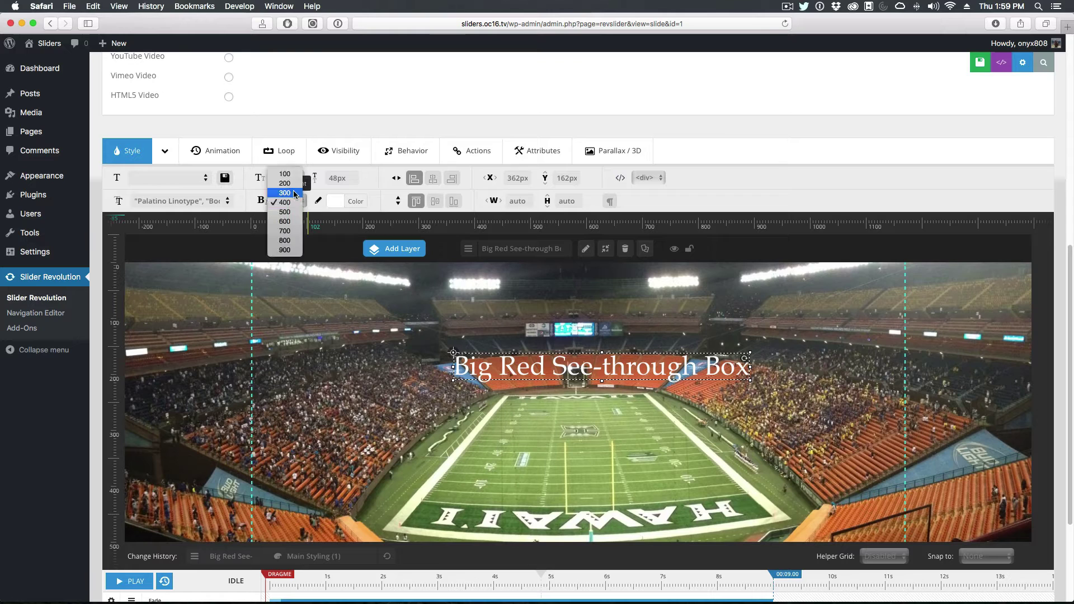
left_click(285, 250)
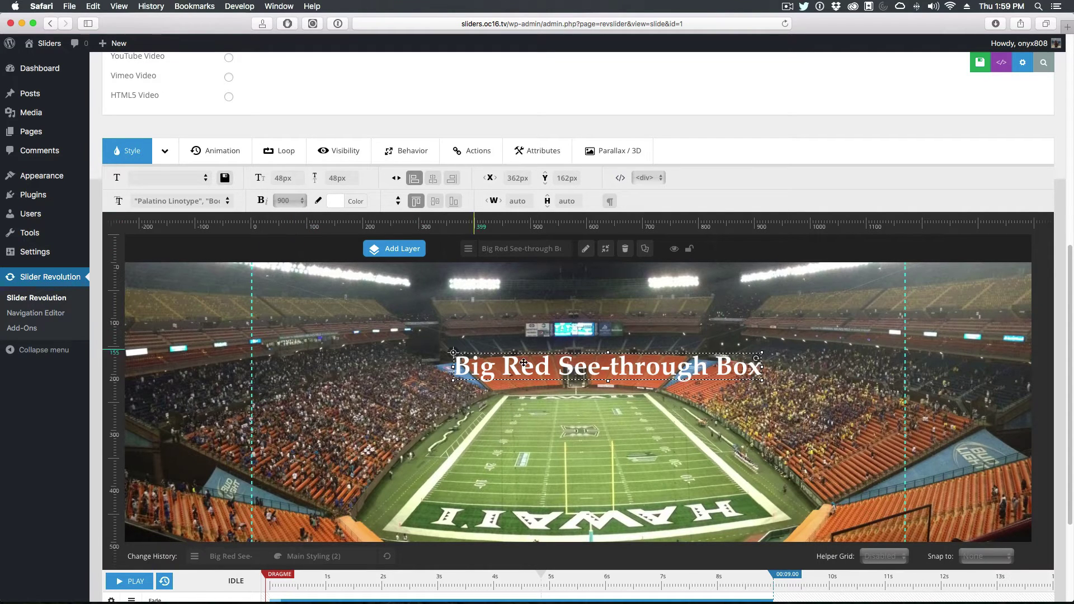
left_click_drag(560, 367, 502, 402)
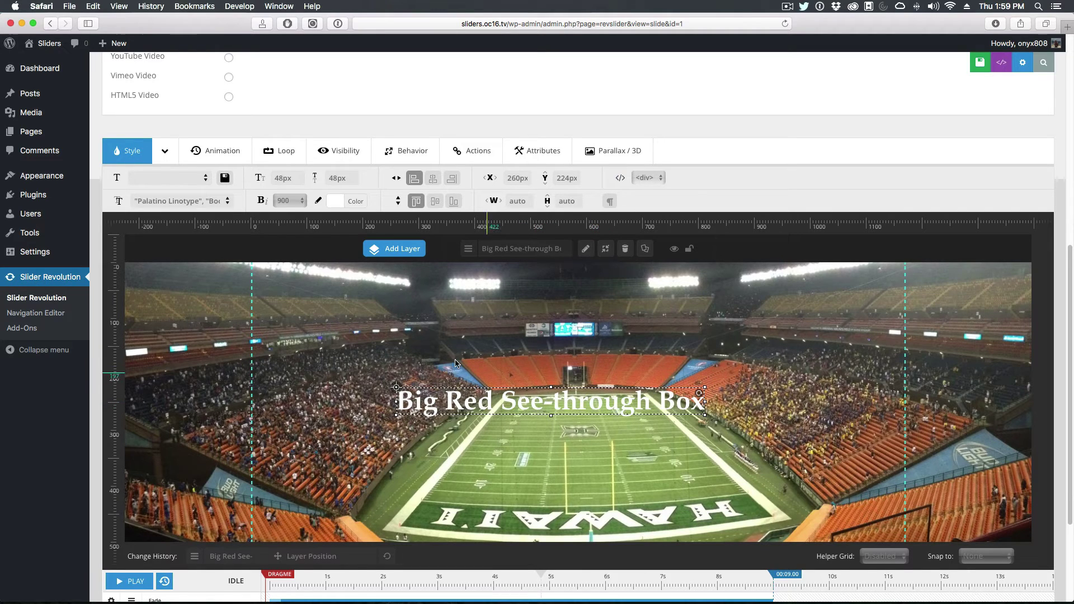
Step: Give the caption box a solid red #ff6b60 background colour
left_click(166, 153)
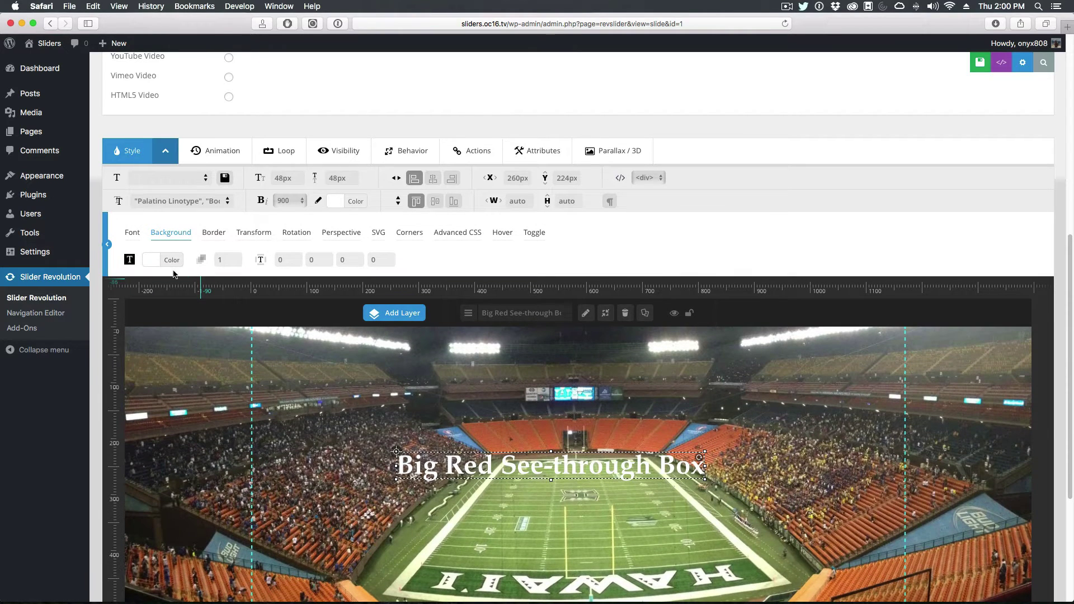
left_click(132, 234)
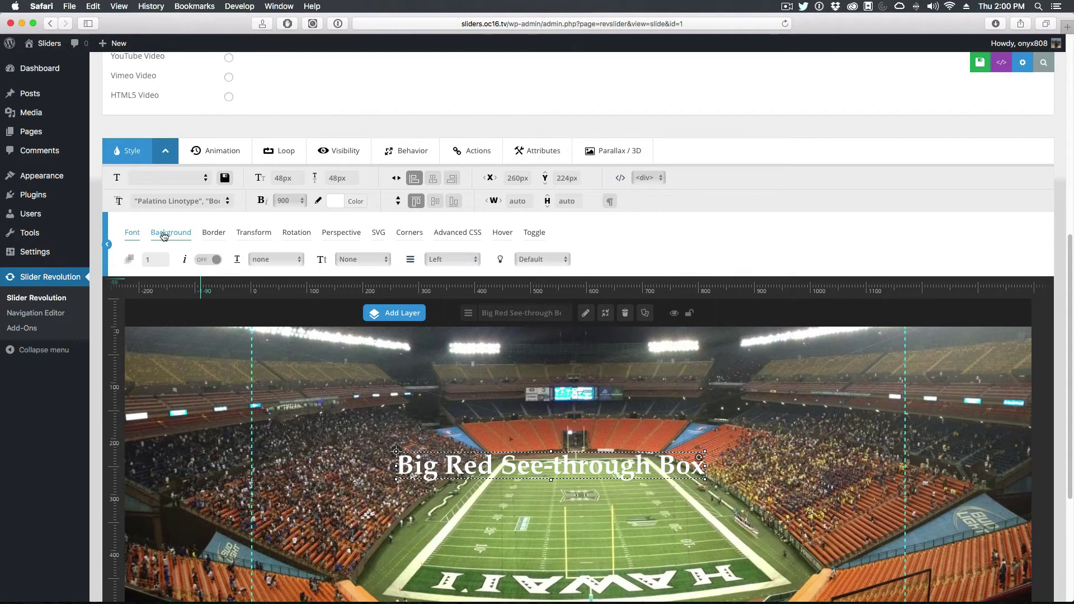
left_click(167, 235)
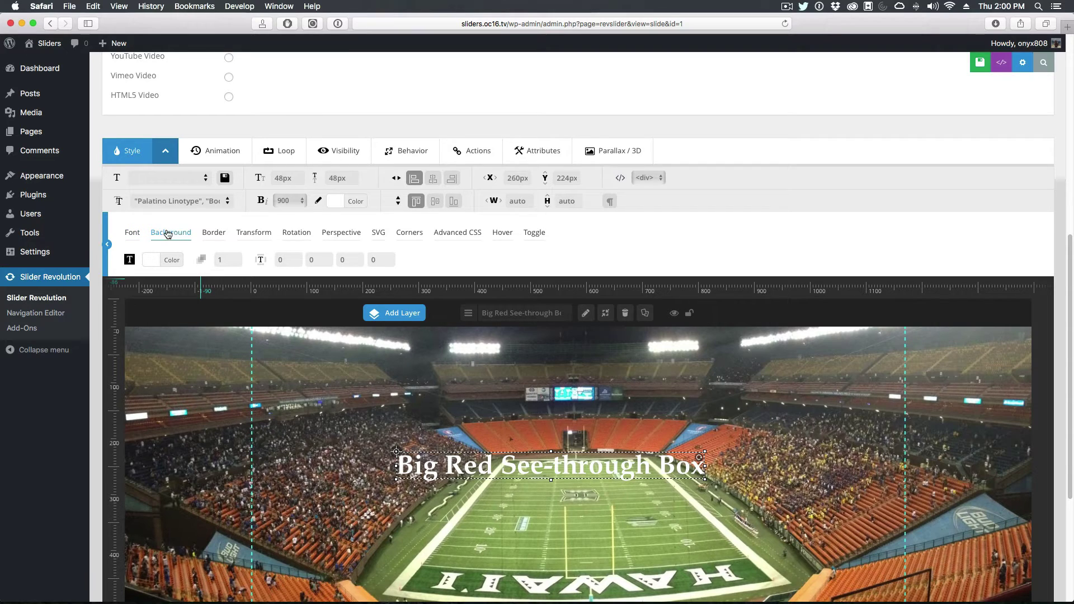
left_click(154, 263)
left_click_drag(150, 303, 117, 277)
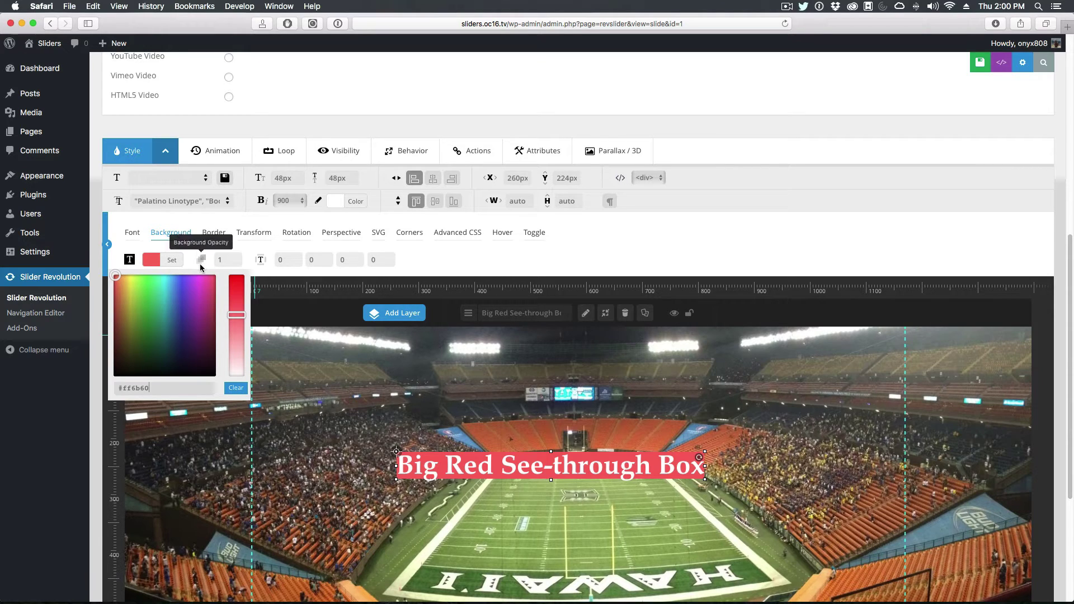
Step: Set the red background opacity to 0.7 and move the layer to 224px by 177px
left_click(225, 260)
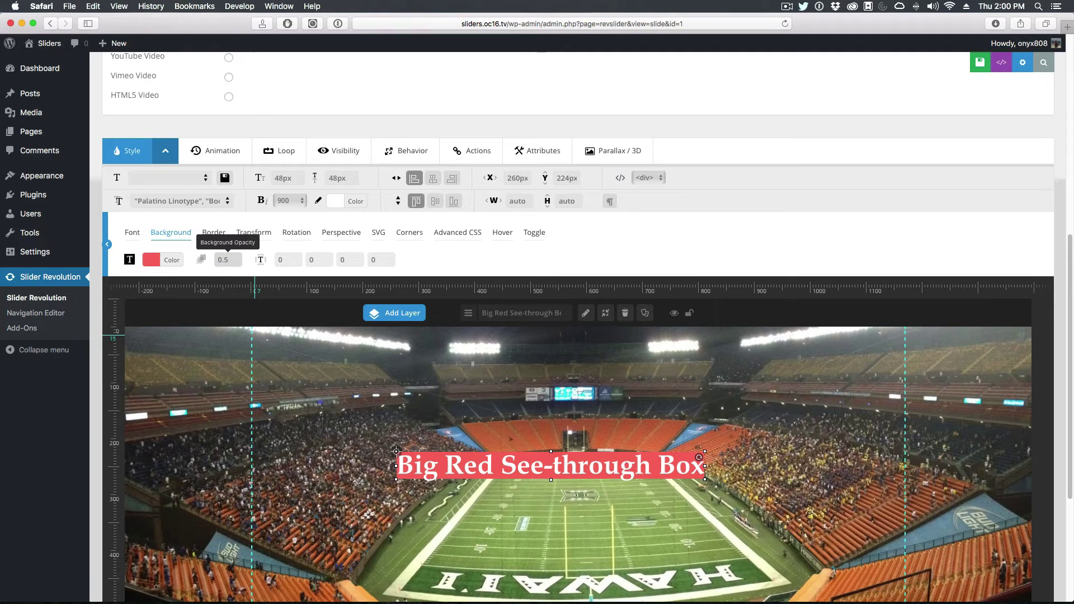
left_click(468, 255)
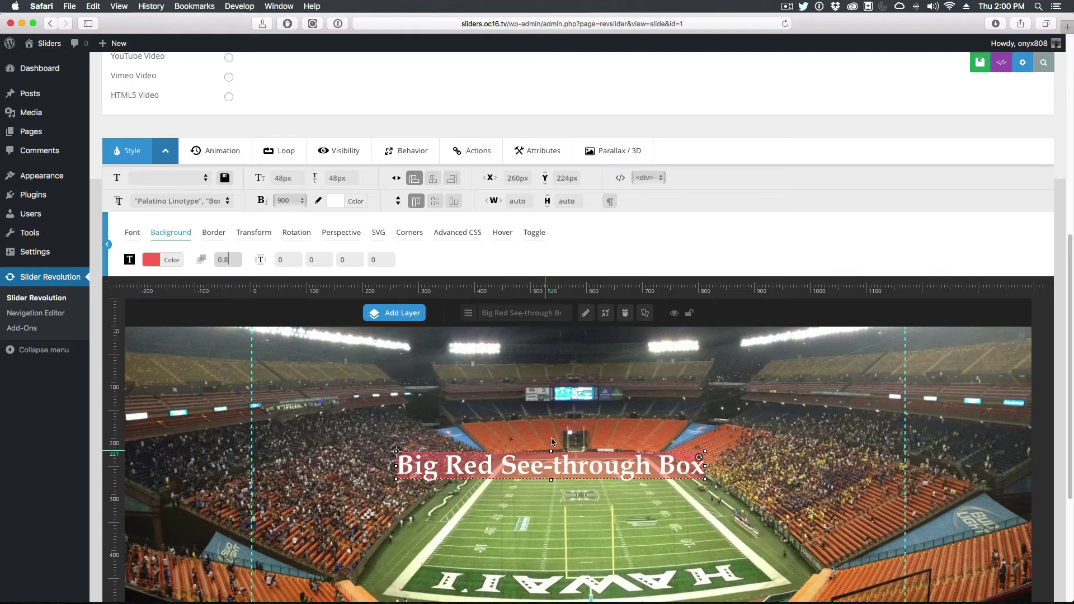
left_click(288, 260)
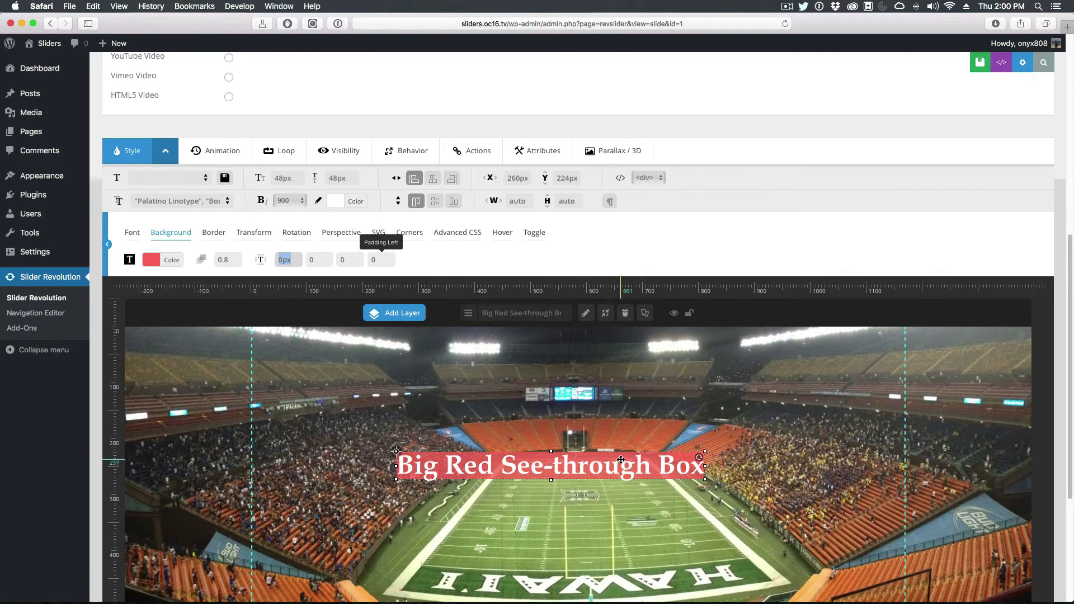
mouse_move(621, 460)
left_mouse_down()
mouse_move(611, 410)
mouse_move(627, 506)
mouse_move(635, 483)
mouse_move(626, 461)
left_mouse_up()
left_click(226, 260)
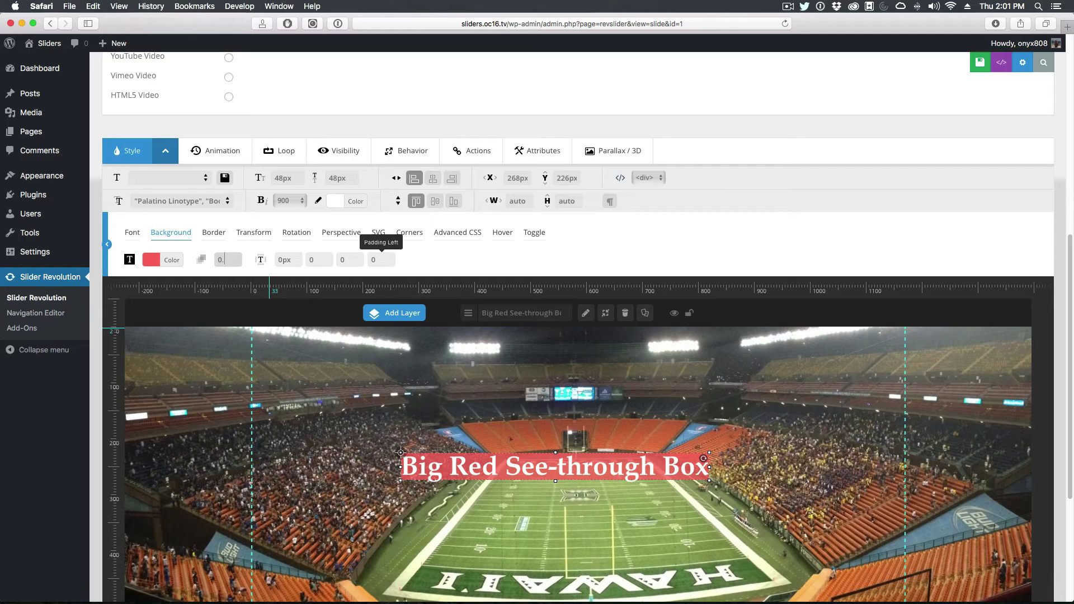
left_click(284, 260)
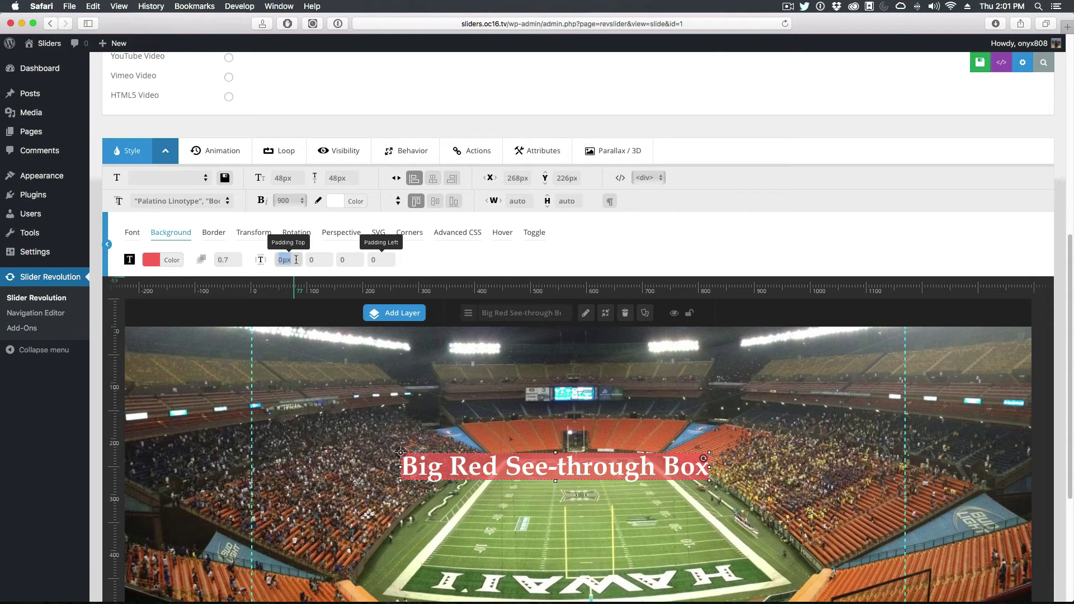
Step: Move the text higher and give the red box 10px top padding
left_click_drag(570, 469, 545, 442)
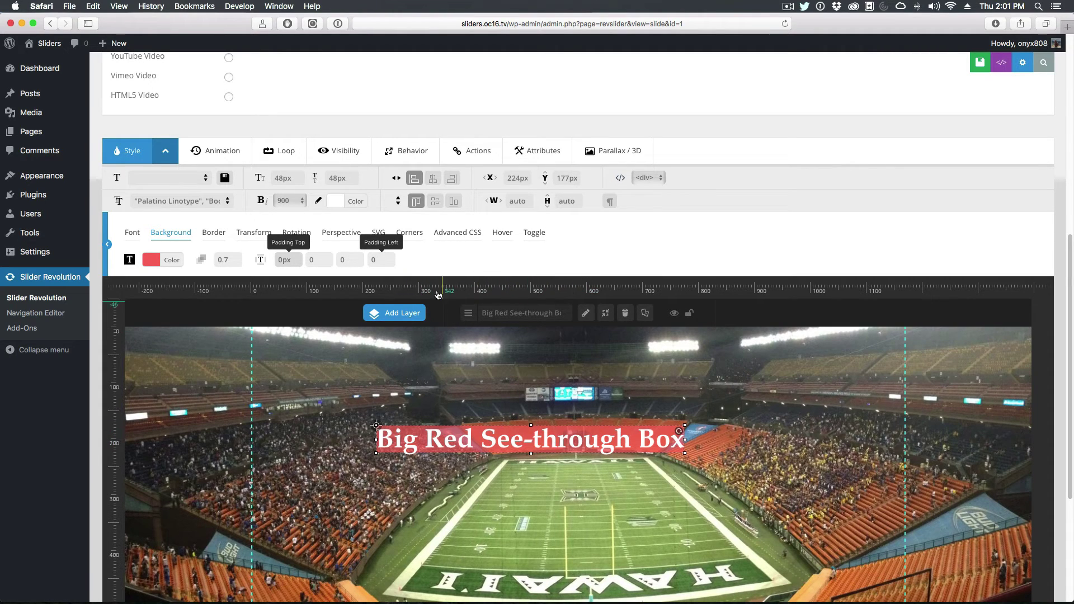
left_click(328, 259)
type("px")
key("Up")
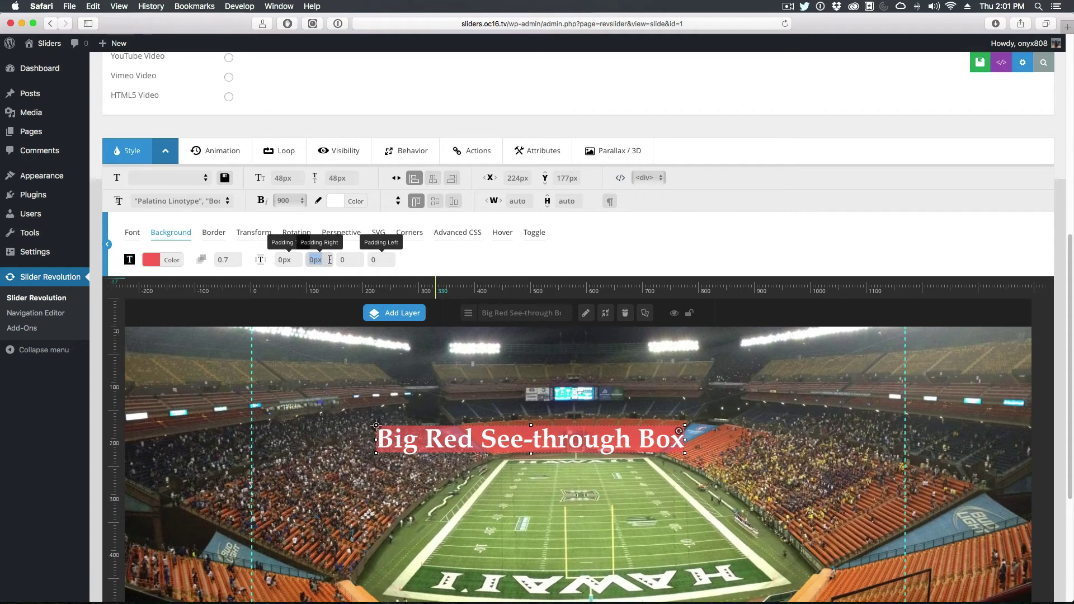
type("1")
left_click(281, 260)
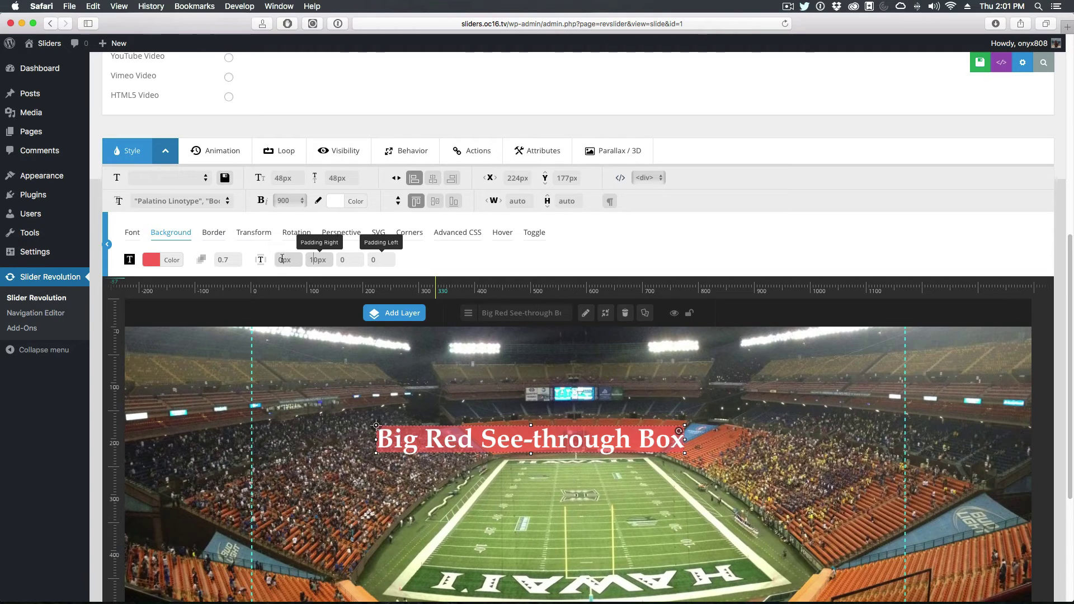
key("BackSpace")
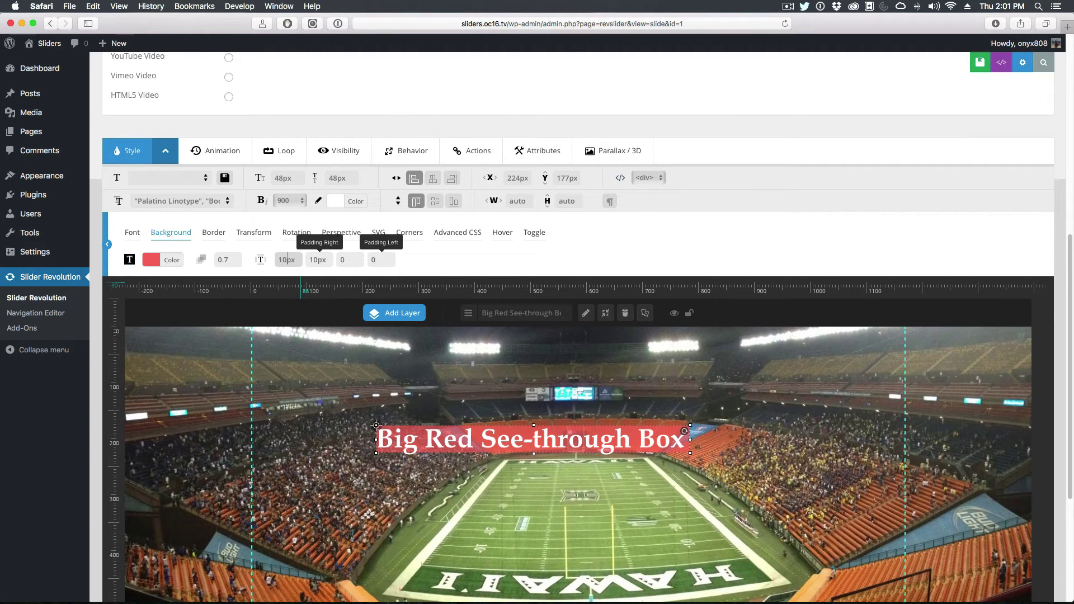
type("10")
left_click(316, 261)
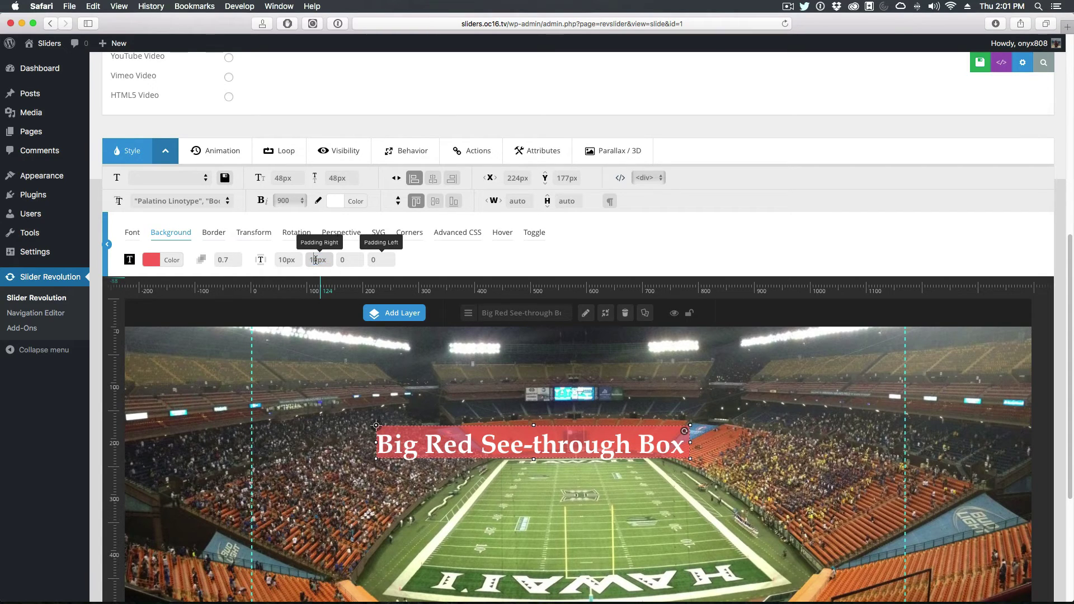
Step: Set the box padding to 30px right, 10px bottom and 30px left
key("BackSpace")
type("3")
left_click(348, 259)
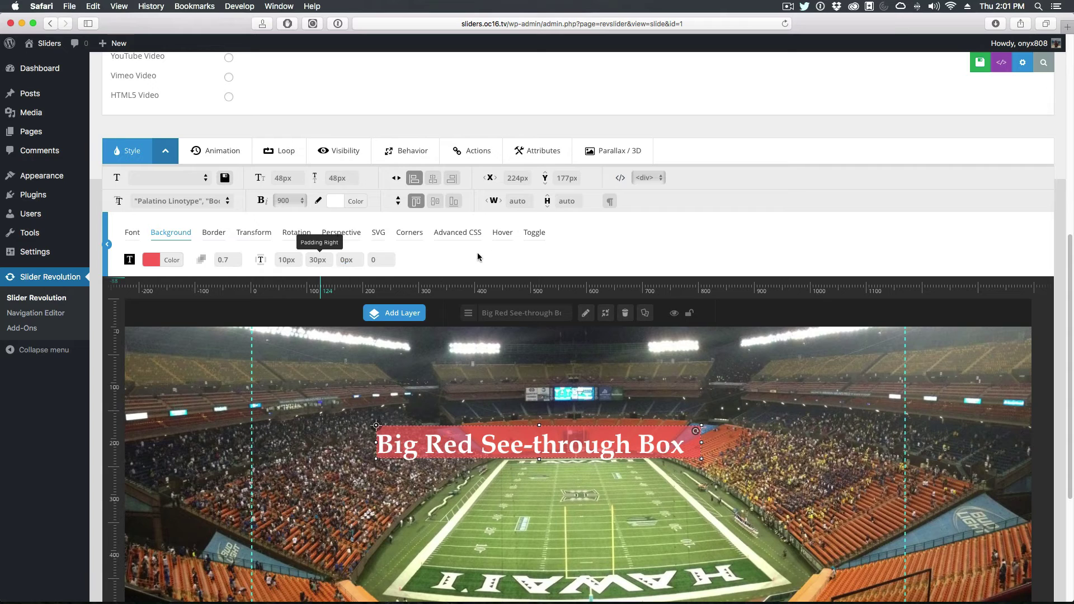
key("Right")
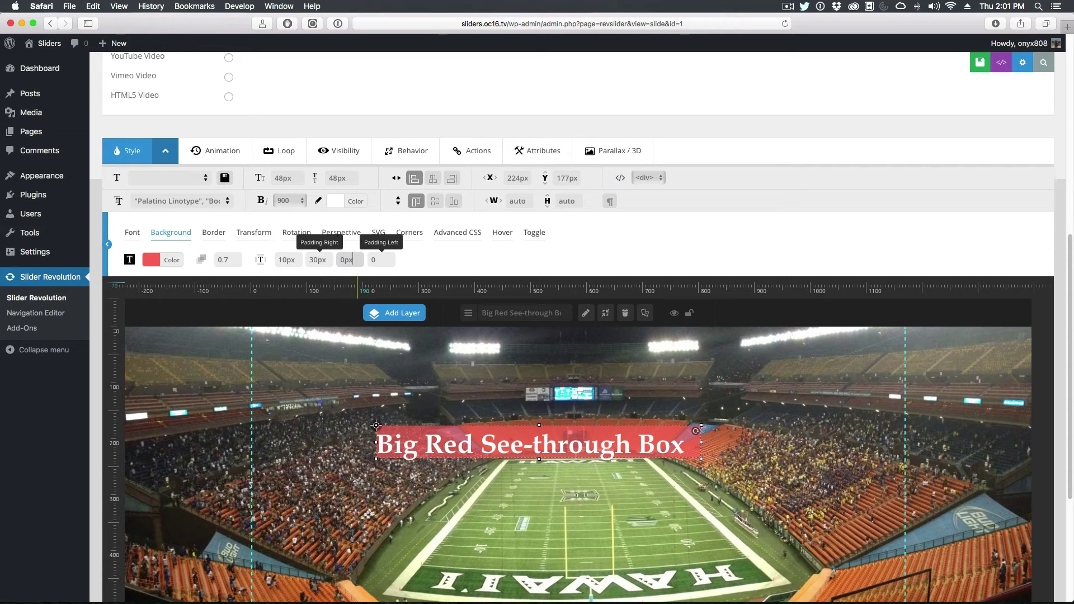
left_click(376, 258)
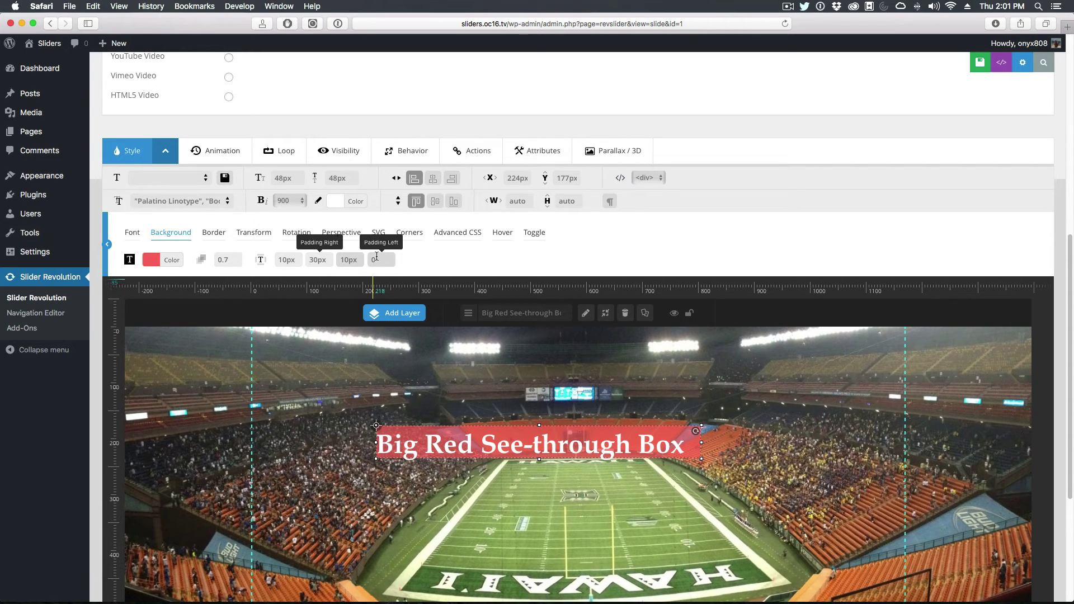
left_click(384, 258)
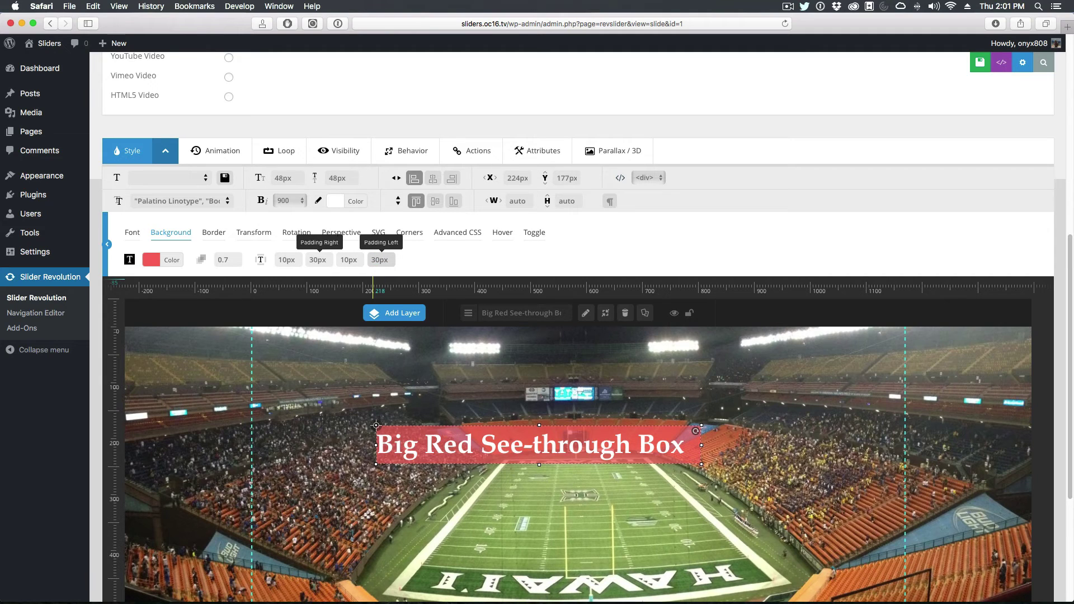
key("Return")
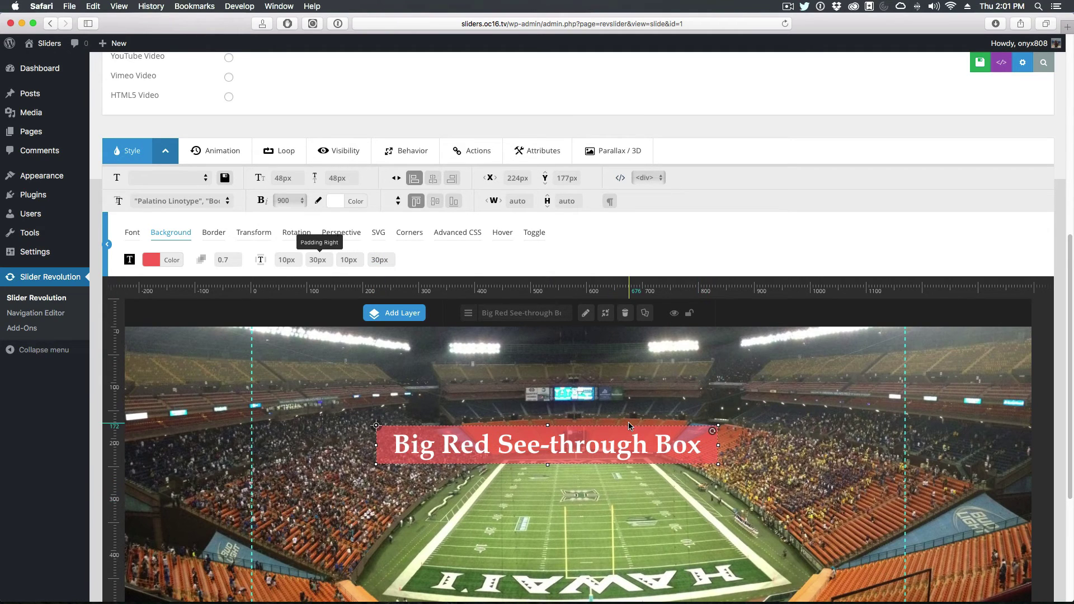
Step: Drag the padded red box above the field to rest at 214px by 137px
scroll(629, 426, "down", 2)
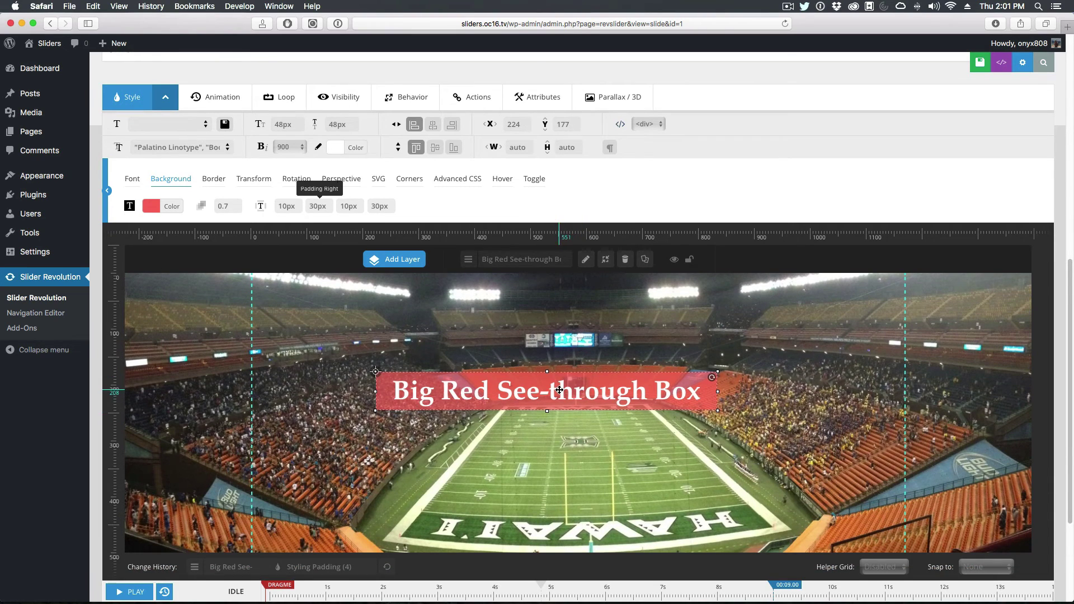
left_click_drag(559, 390, 561, 359)
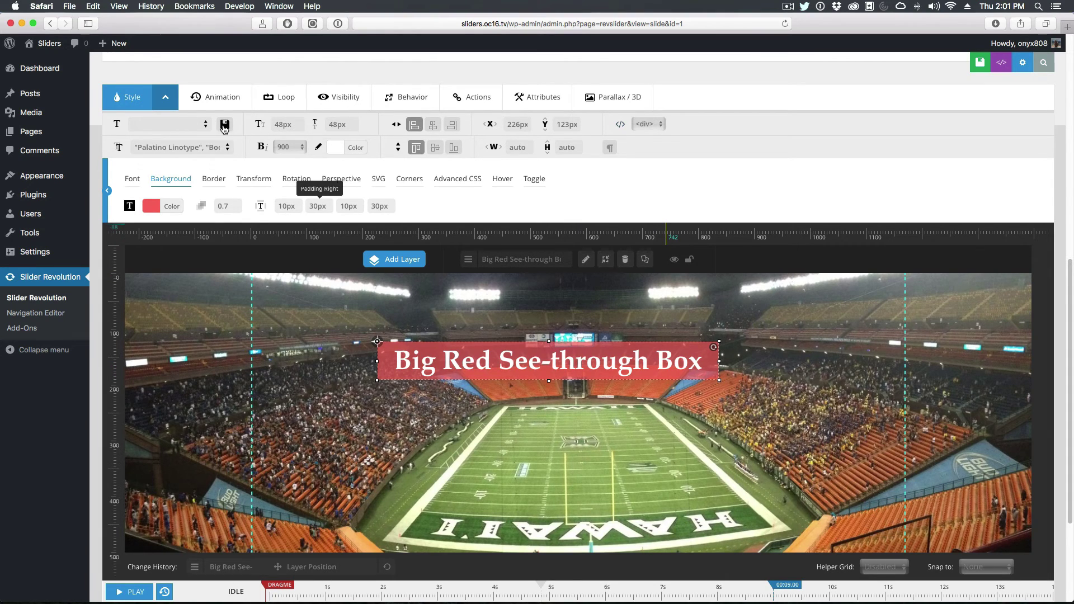
left_click(225, 126)
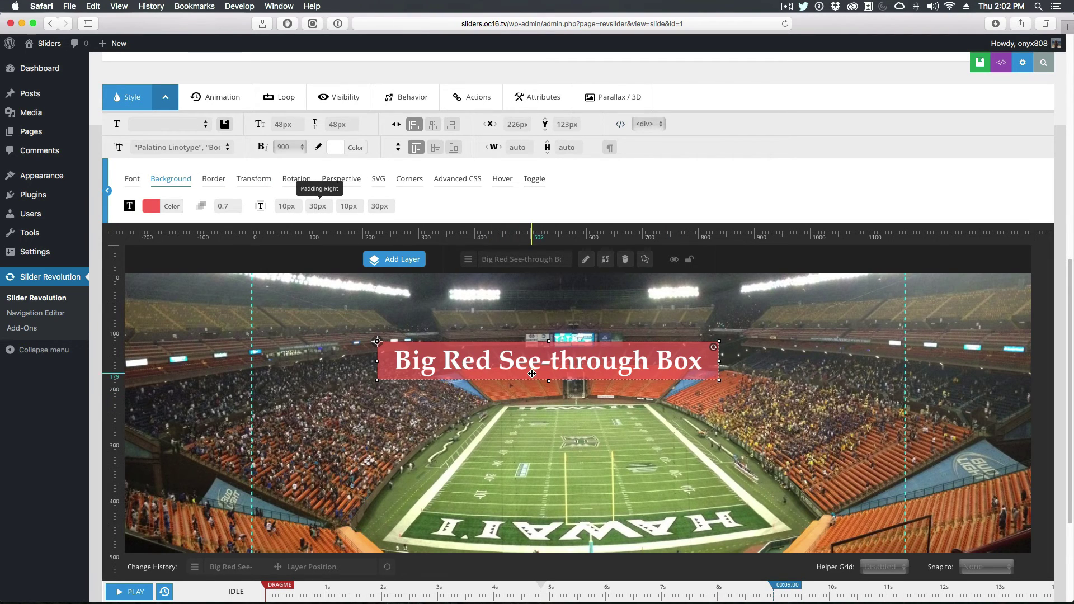
left_click_drag(532, 373, 553, 355)
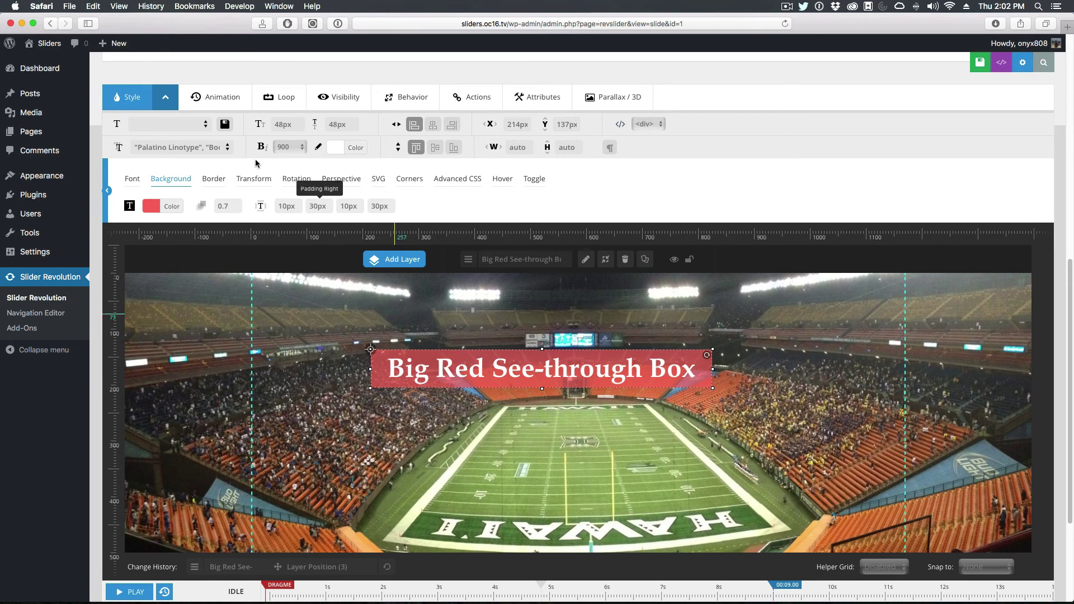
Step: Save the caption styling as a new style named 'Big-Red-See-Through-Box'
left_click(225, 124)
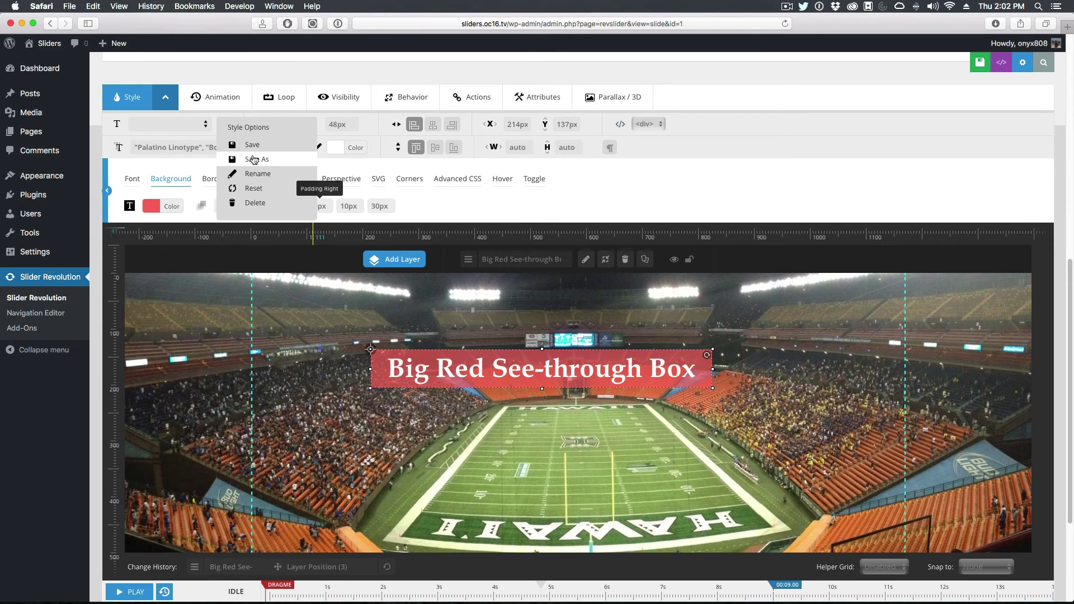
left_click(254, 160)
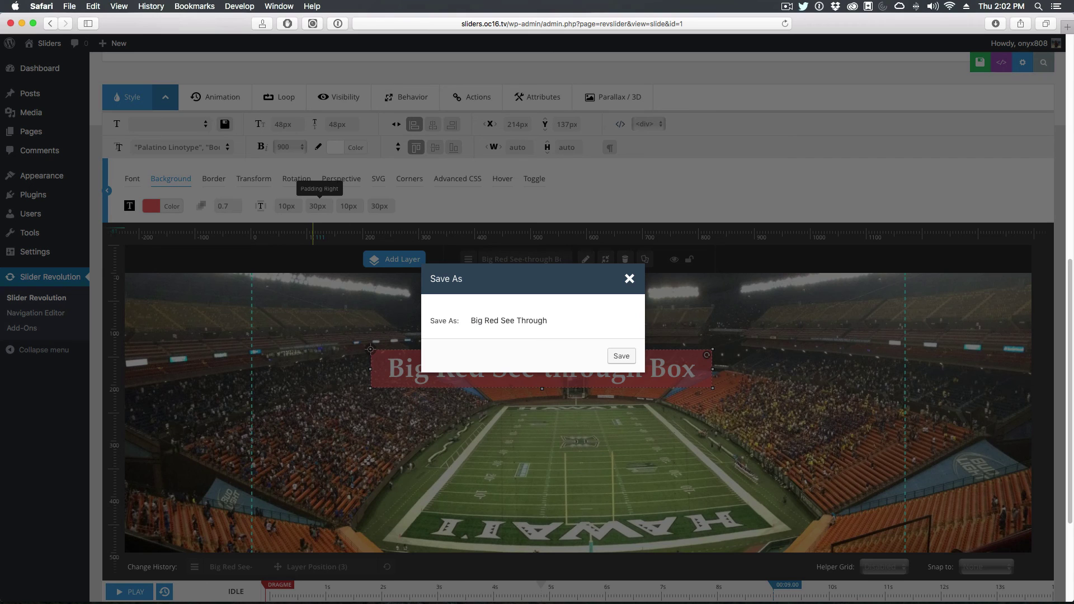
left_click(622, 357)
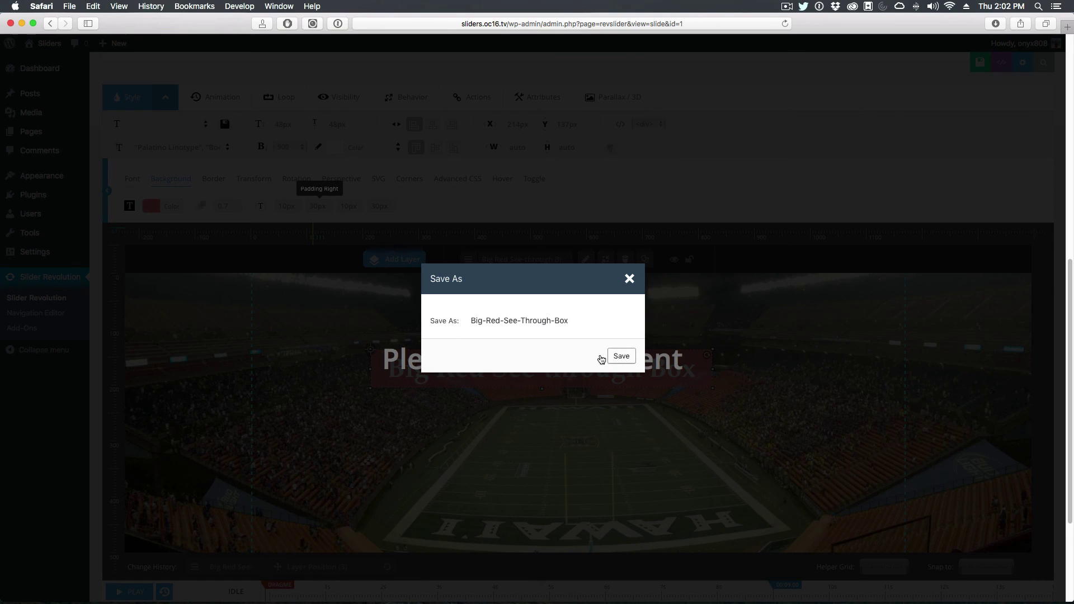